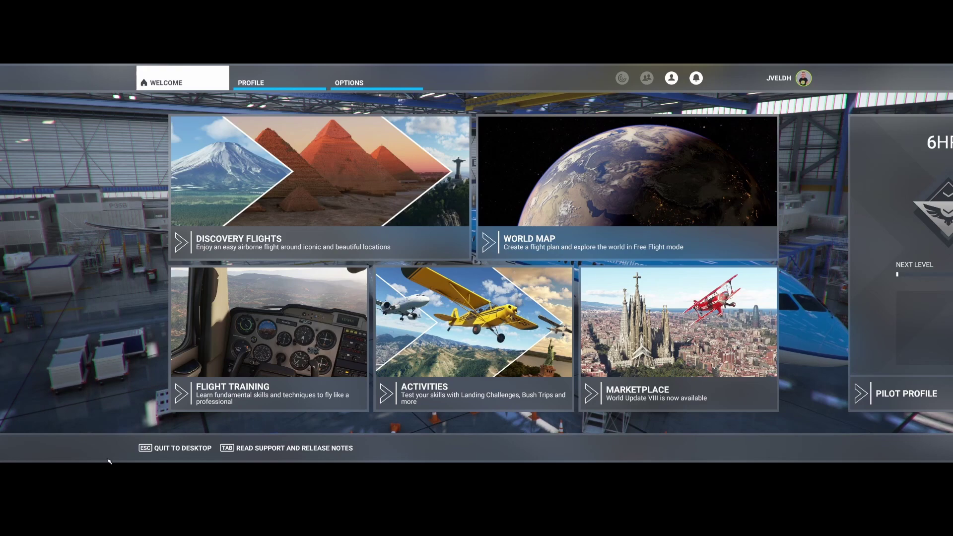
Open Activities and scroll the Bush Trip list past Bordeaux to Mont Blanc (5%) and Austria Tyrol High Mountains (0%)
{"action": "left_click", "coordinate": [469, 332]}
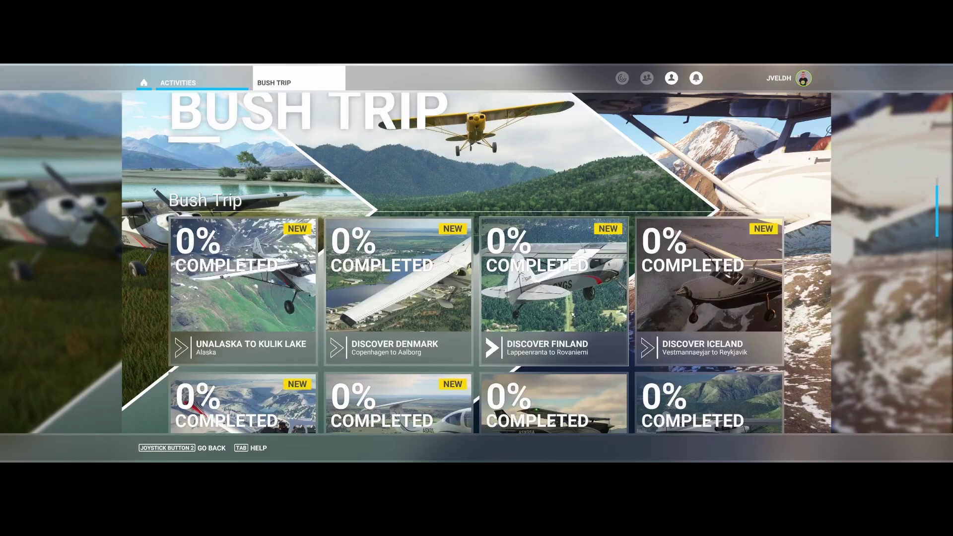
{"action": "scroll", "coordinate": [571, 314], "scroll_direction": "down", "scroll_amount": 4}
{"action": "scroll", "coordinate": [405, 322], "scroll_direction": "down", "scroll_amount": 3}
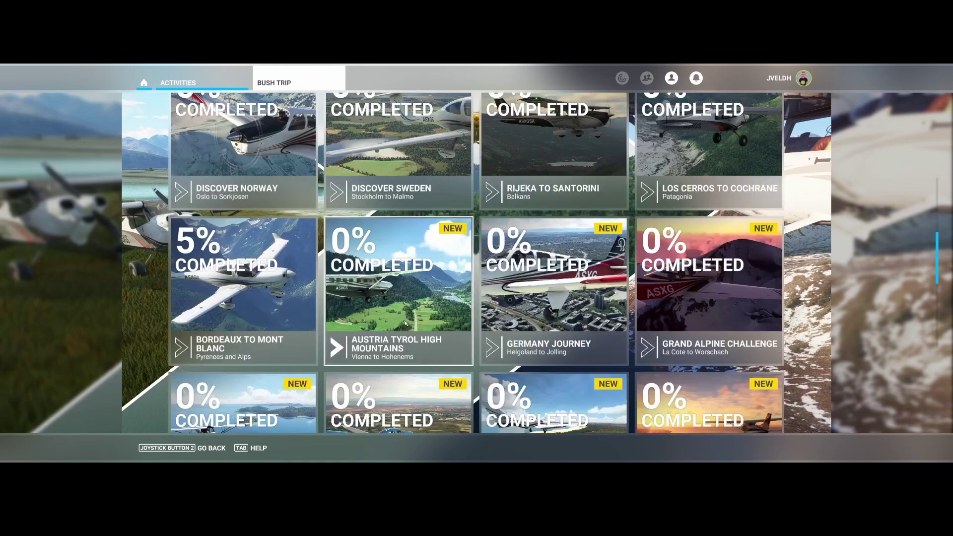
Open the Bordeaux to Mont Blanc bush trip and scroll through its 17 legs
{"action": "left_click", "coordinate": [229, 283]}
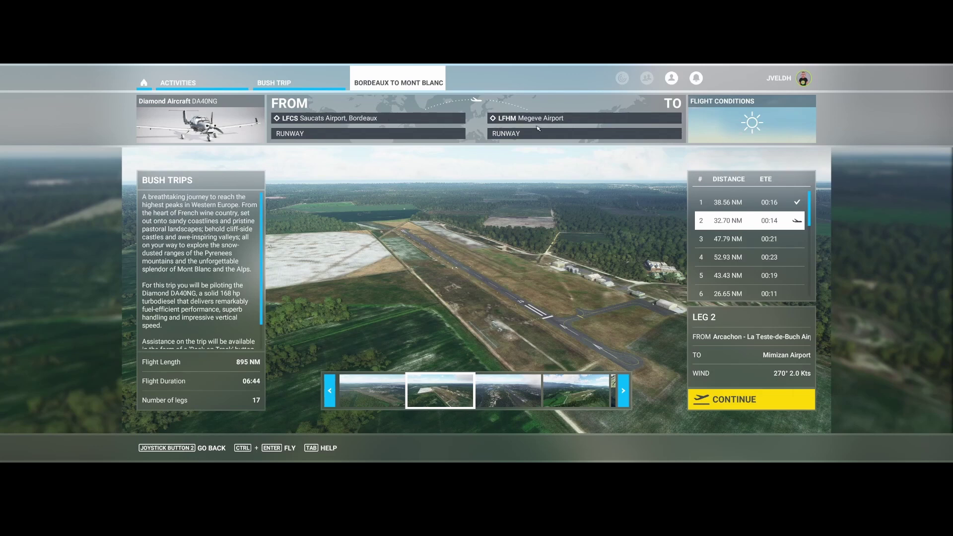
{"action": "scroll", "coordinate": [753, 281], "scroll_direction": "down", "scroll_amount": 6}
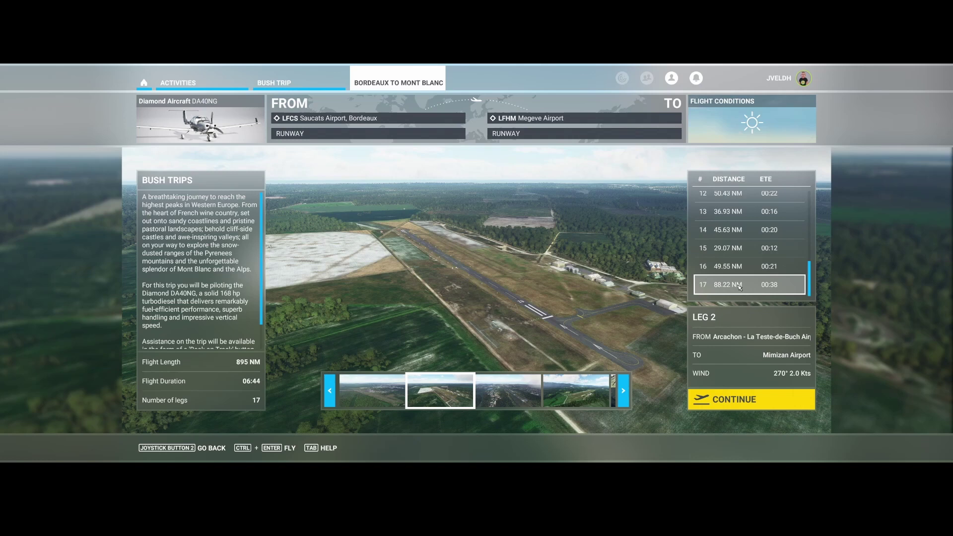
{"action": "scroll", "coordinate": [742, 286], "scroll_direction": "up", "scroll_amount": 6}
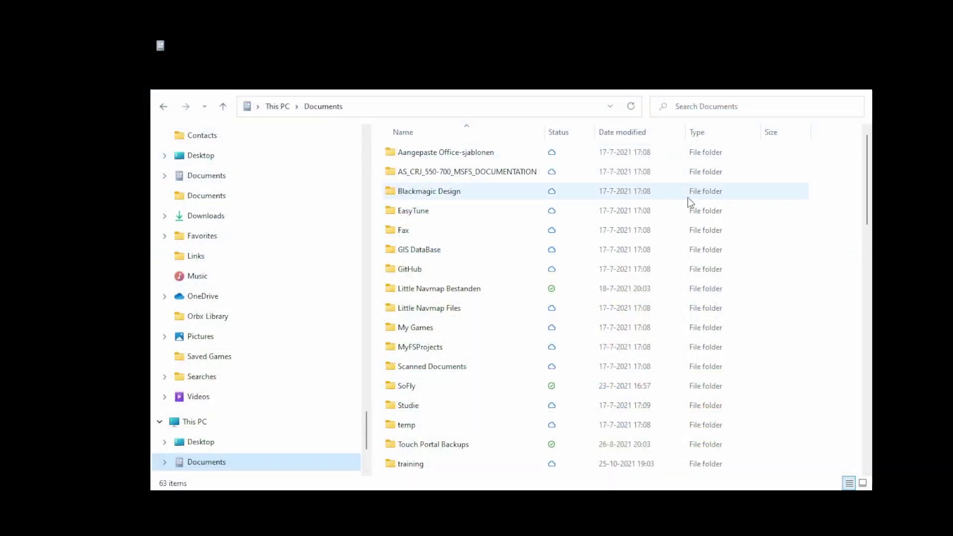
Open Documents\My Games and make its address bar path editable
{"action": "left_click", "coordinate": [420, 328]}
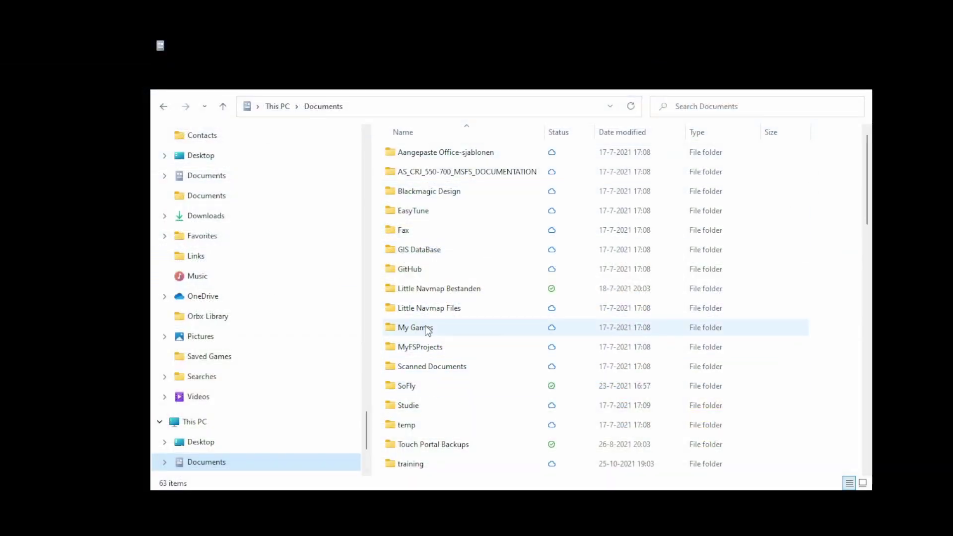
{"action": "double_click", "coordinate": [419, 328]}
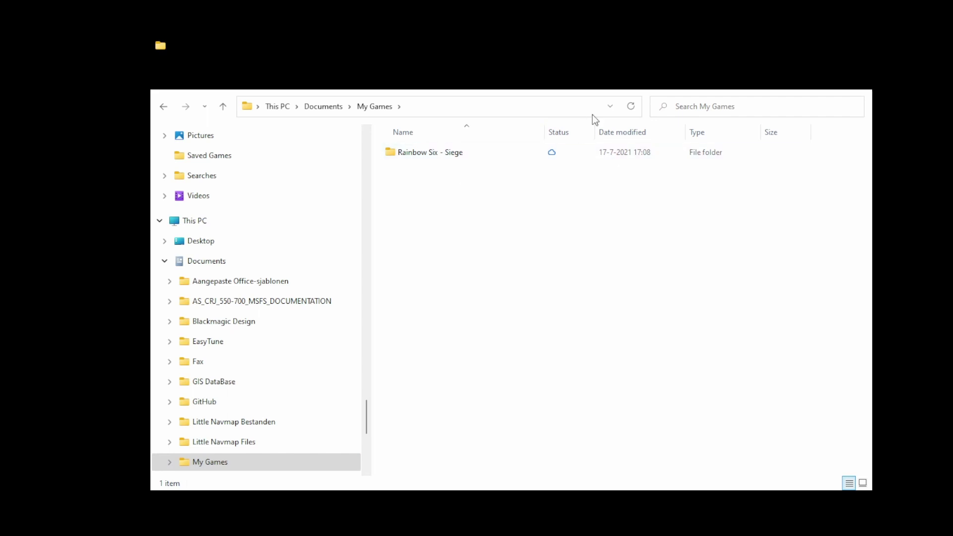
{"action": "left_click", "coordinate": [609, 108]}
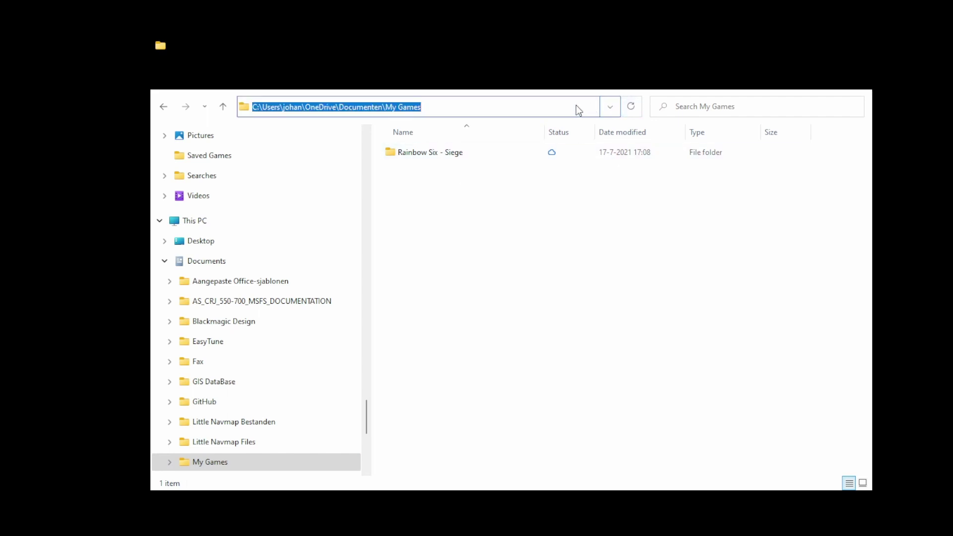
Paste the Flight Simulator package's LocalCache path into the address bar and go there
{"action": "key", "text": "ctrl+v"}
{"action": "key", "text": "Return"}
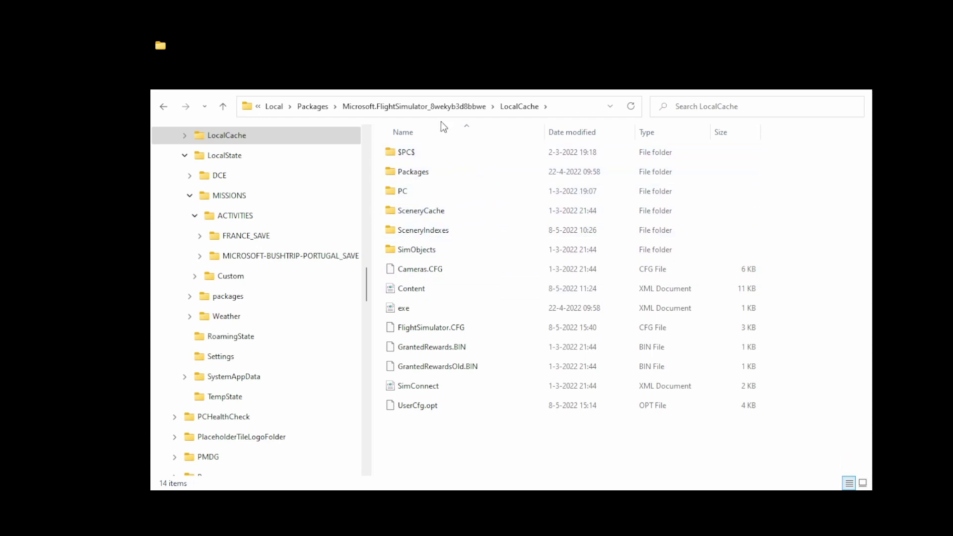
Check that the package's RoamingState folder is empty, then open LocalState and select MISSIONS
{"action": "left_click", "coordinate": [435, 106]}
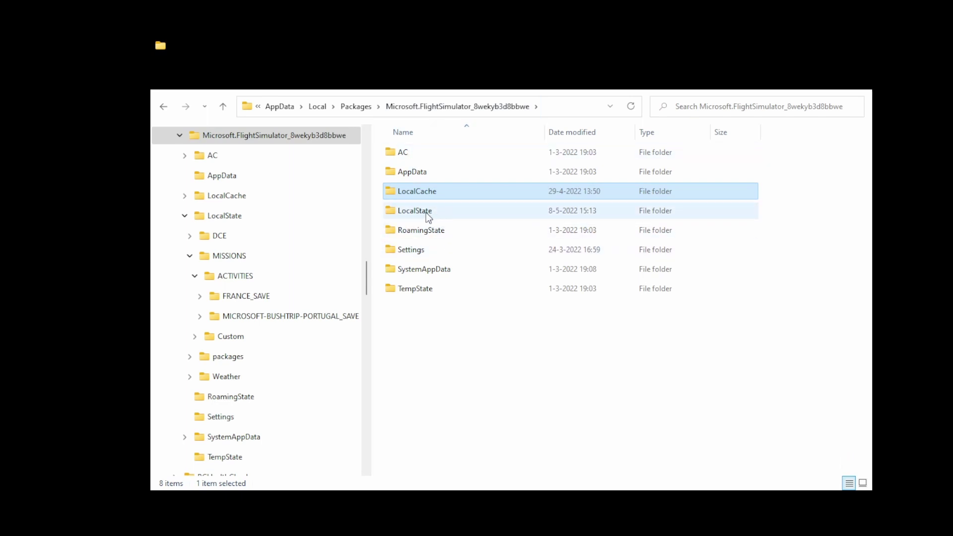
{"action": "double_click", "coordinate": [431, 234]}
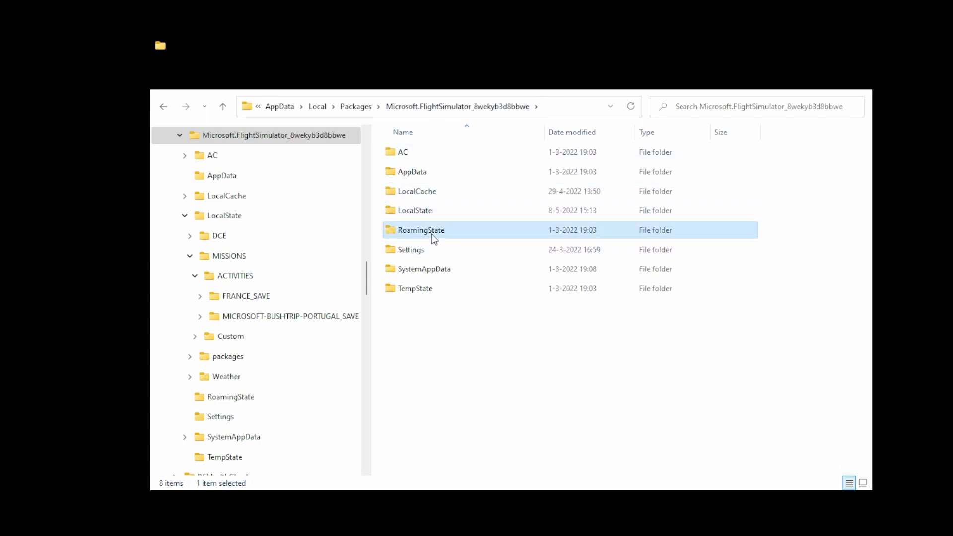
{"action": "left_click", "coordinate": [457, 106]}
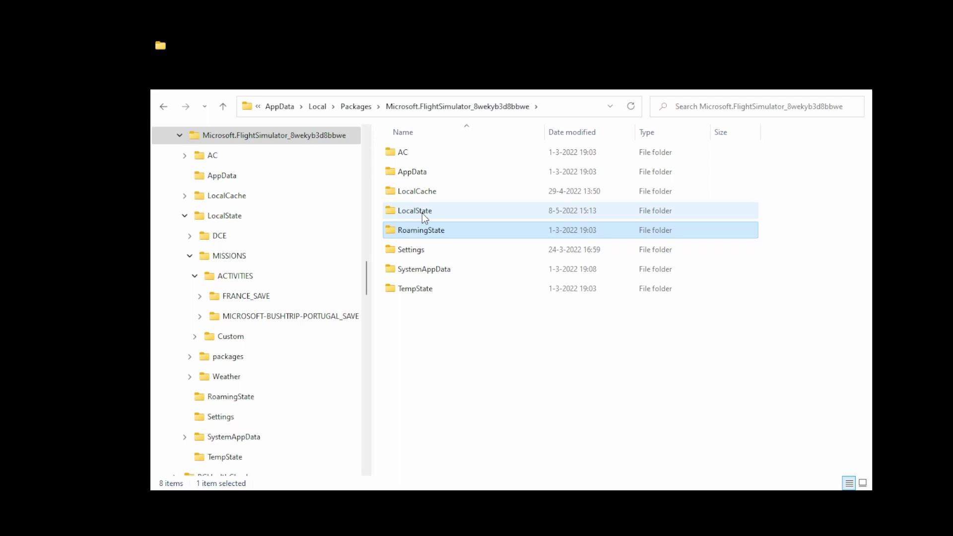
{"action": "double_click", "coordinate": [422, 212]}
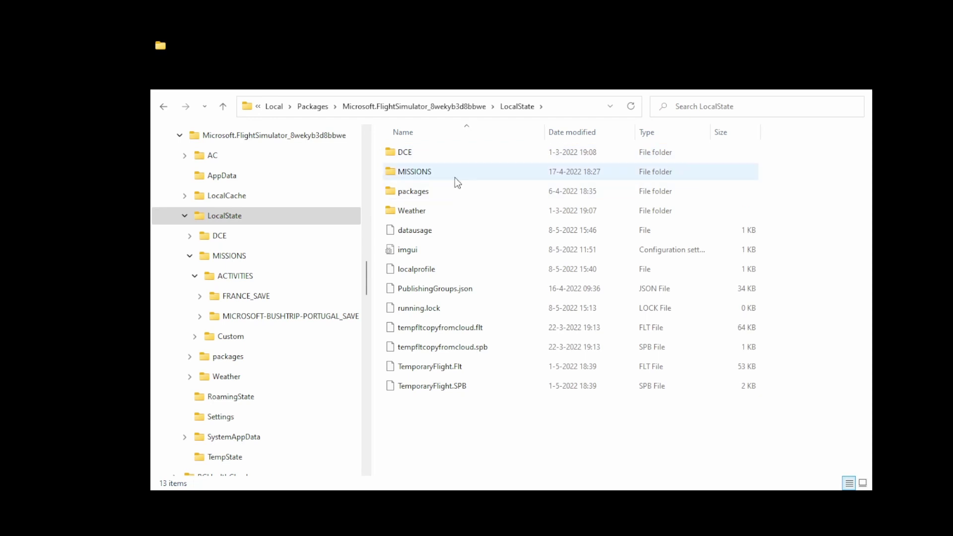
{"action": "left_click", "coordinate": [423, 174]}
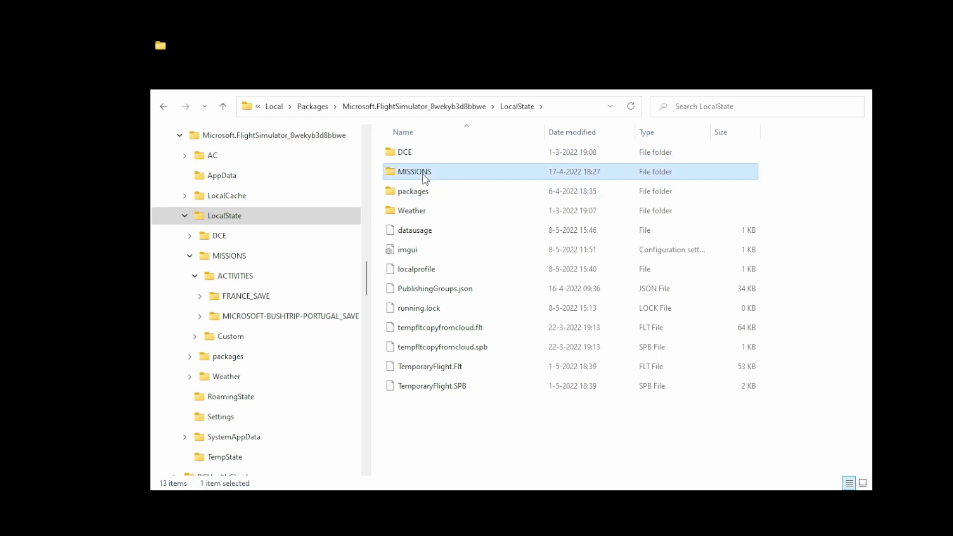
Open MISSIONS\ACTIVITIES and select the FRANCE_SAVE folder
{"action": "double_click", "coordinate": [423, 173]}
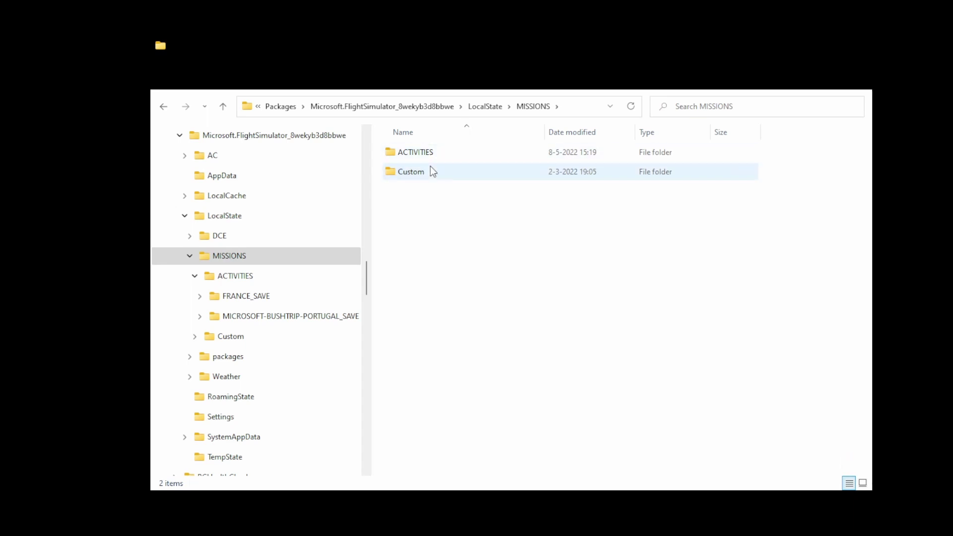
{"action": "left_click", "coordinate": [413, 156]}
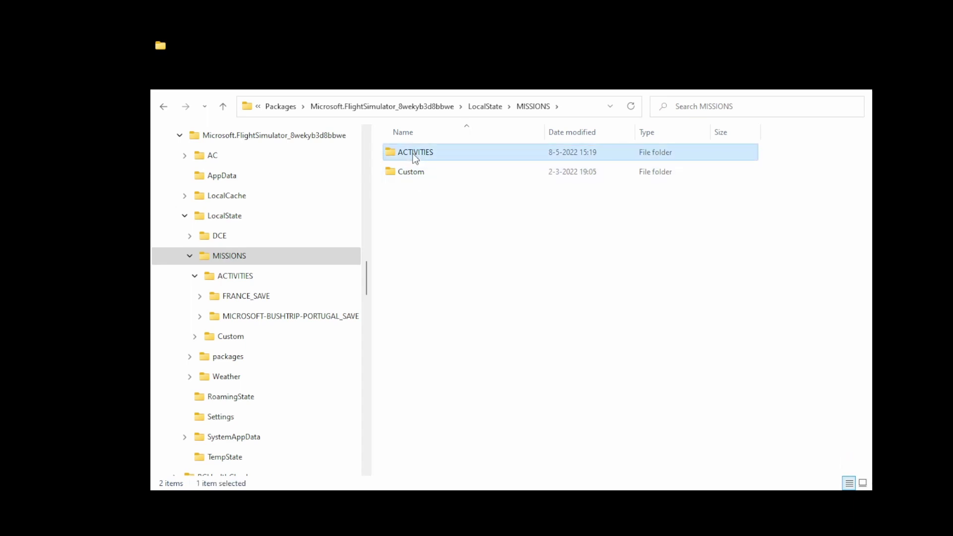
{"action": "double_click", "coordinate": [412, 153]}
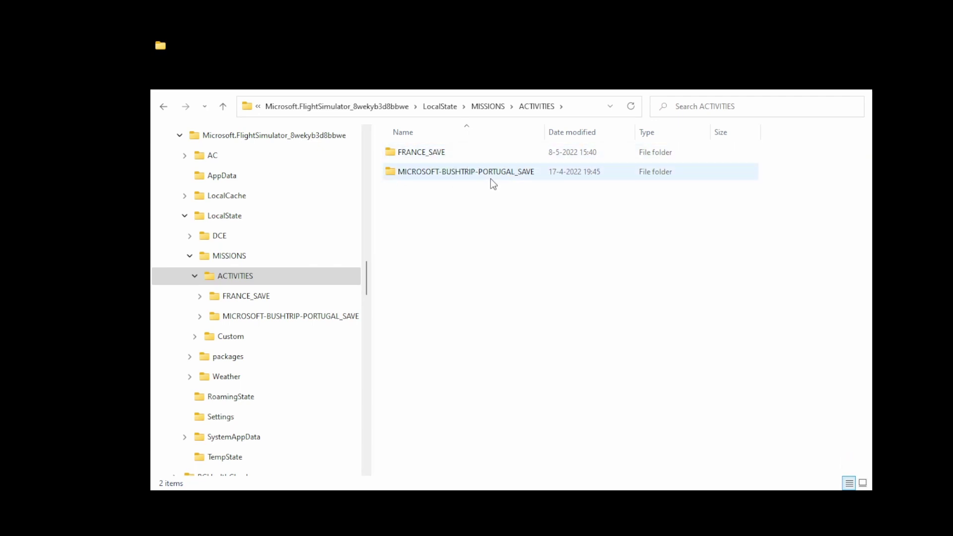
{"action": "left_click", "coordinate": [424, 160]}
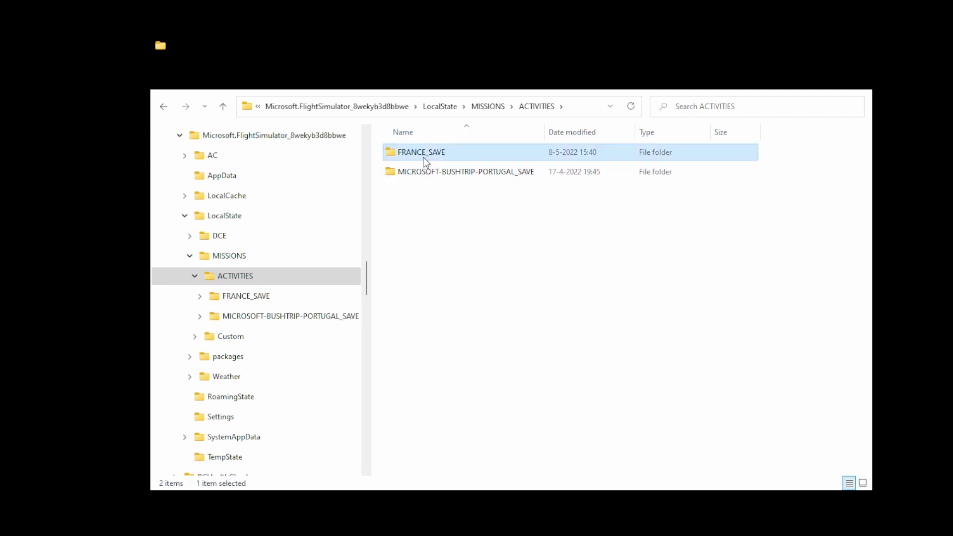
Open FRANCE_SAVE and look inside its inner FRANCE_SAVE save folder
{"action": "double_click", "coordinate": [423, 157]}
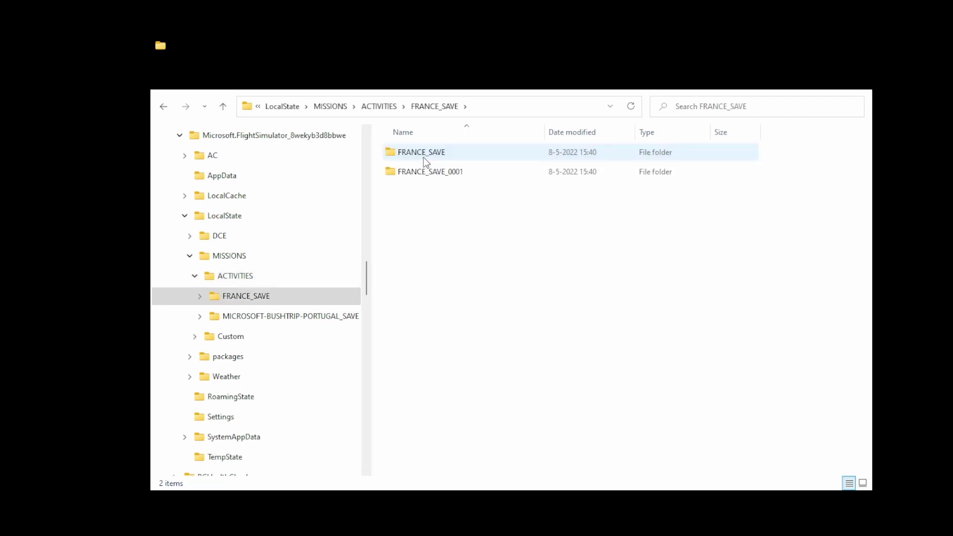
{"action": "left_click", "coordinate": [452, 153]}
{"action": "double_click", "coordinate": [451, 153]}
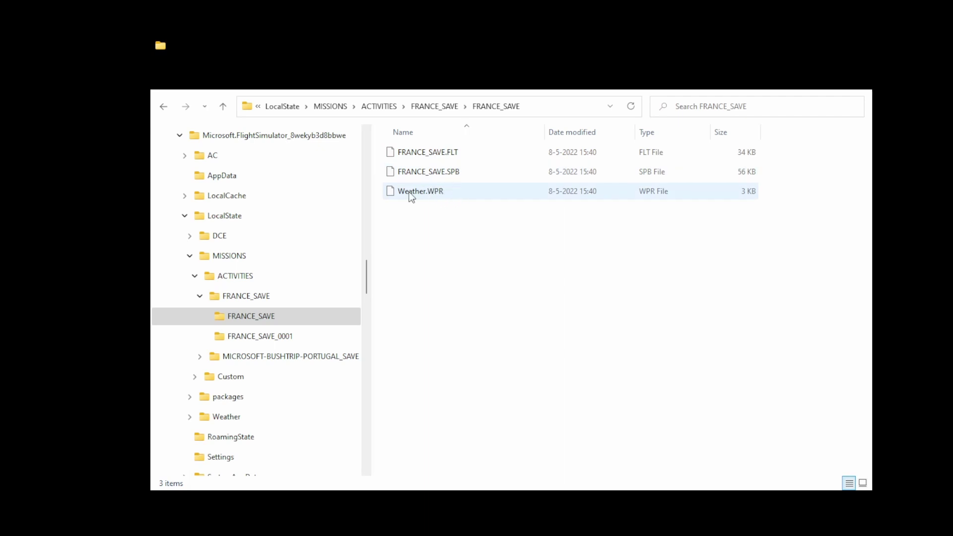
Inspect the FRANCE_SAVE_0001 save folder, then return to the MISSIONS folder
{"action": "left_click", "coordinate": [427, 106]}
{"action": "double_click", "coordinate": [421, 174]}
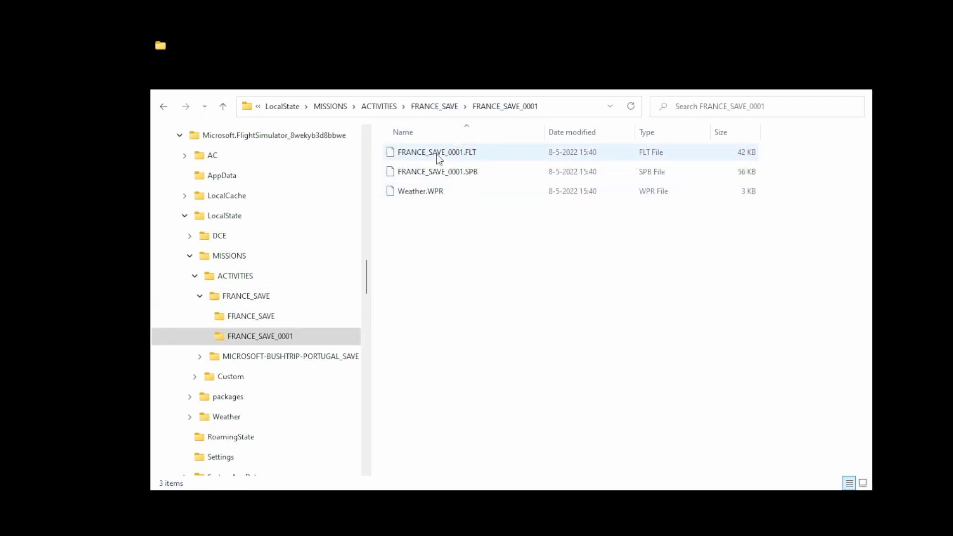
{"action": "left_click", "coordinate": [436, 107]}
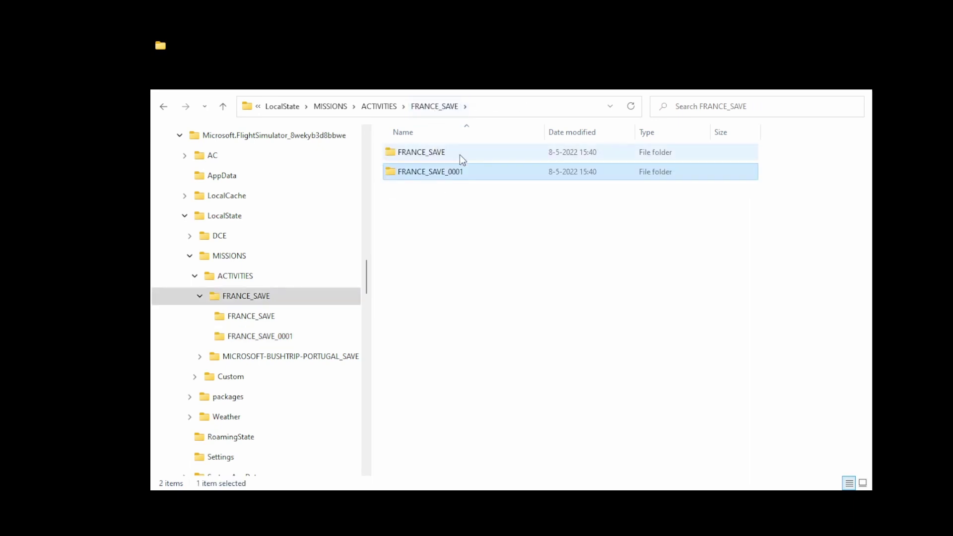
{"action": "left_click", "coordinate": [441, 151]}
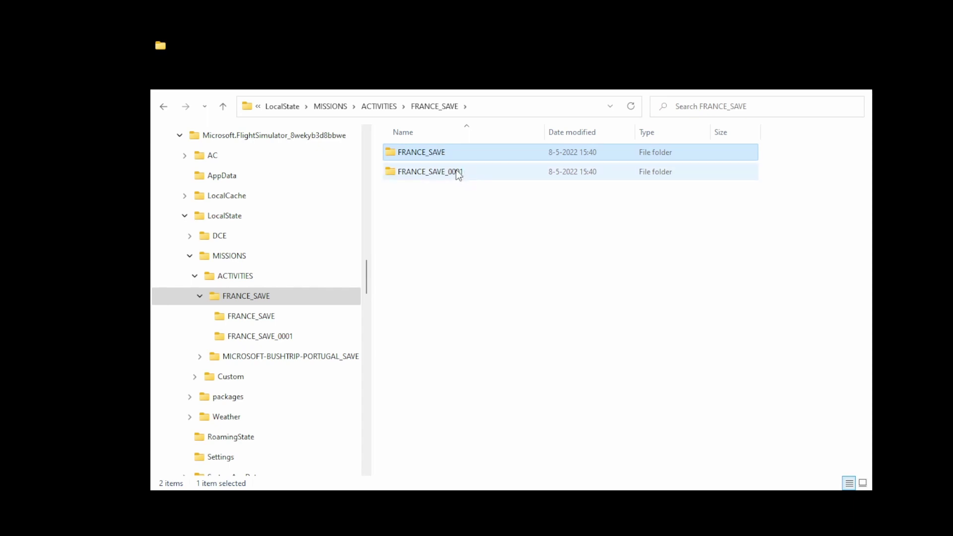
{"action": "left_click", "coordinate": [341, 108]}
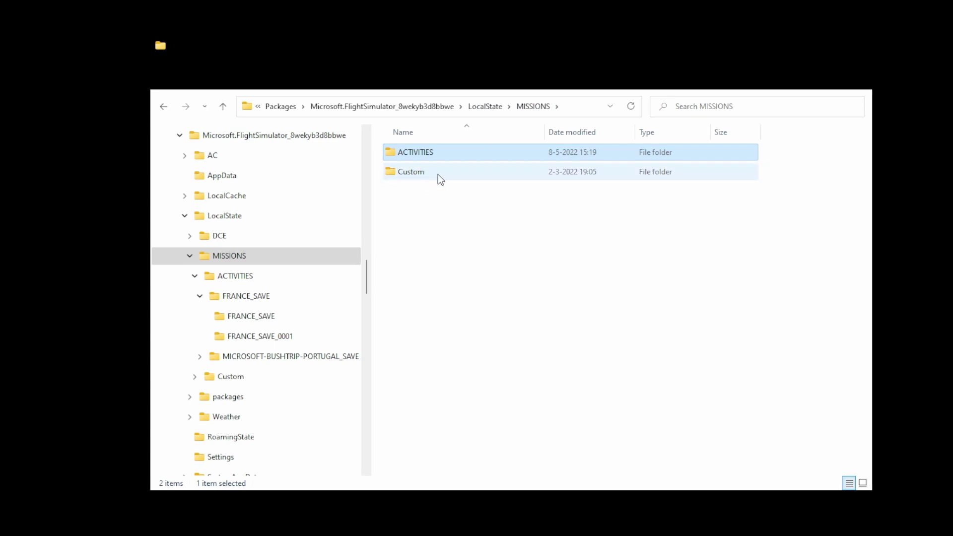
{"action": "double_click", "coordinate": [412, 171]}
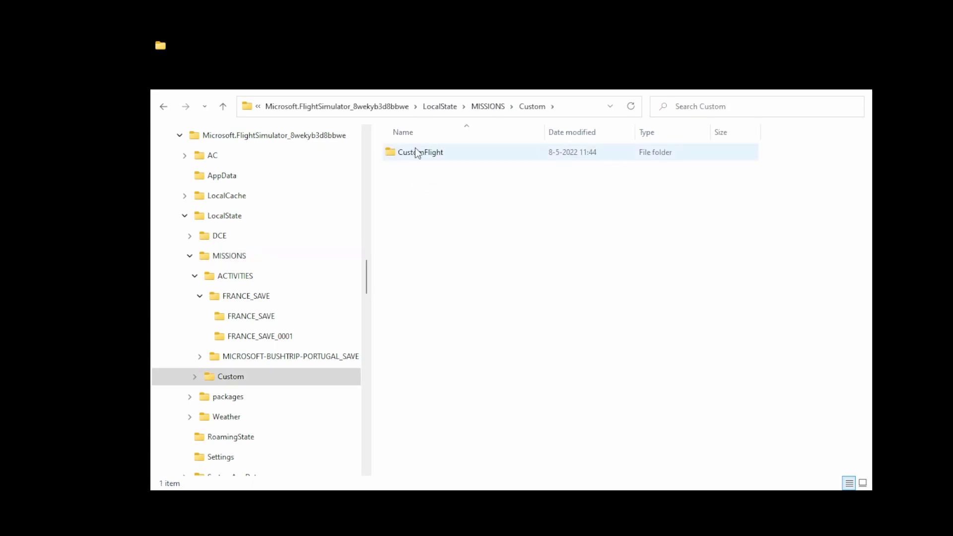
{"action": "double_click", "coordinate": [415, 149]}
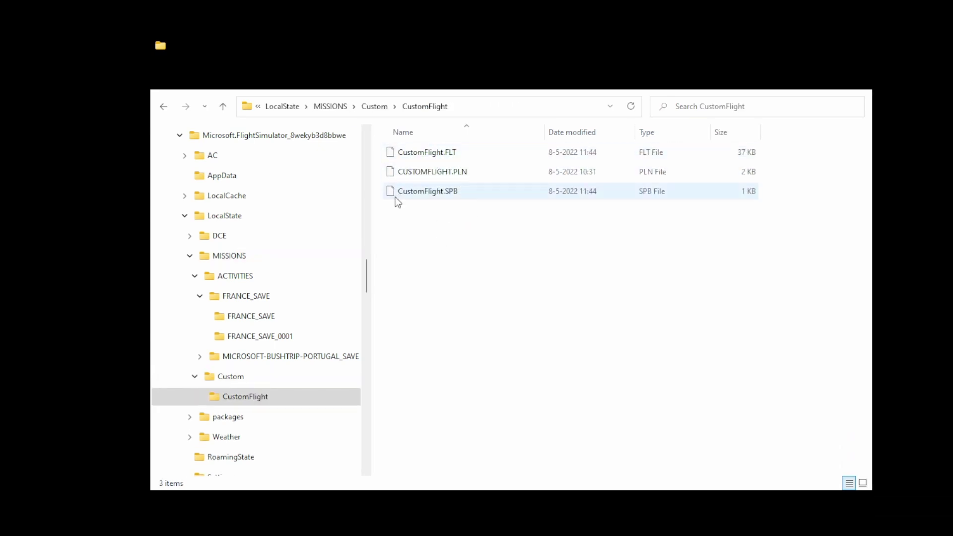
{"action": "left_click", "coordinate": [330, 107]}
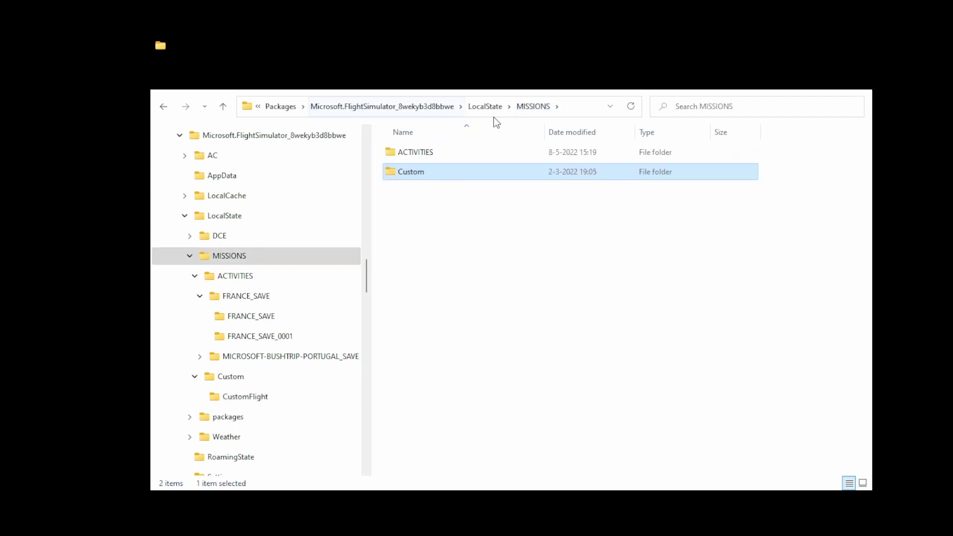